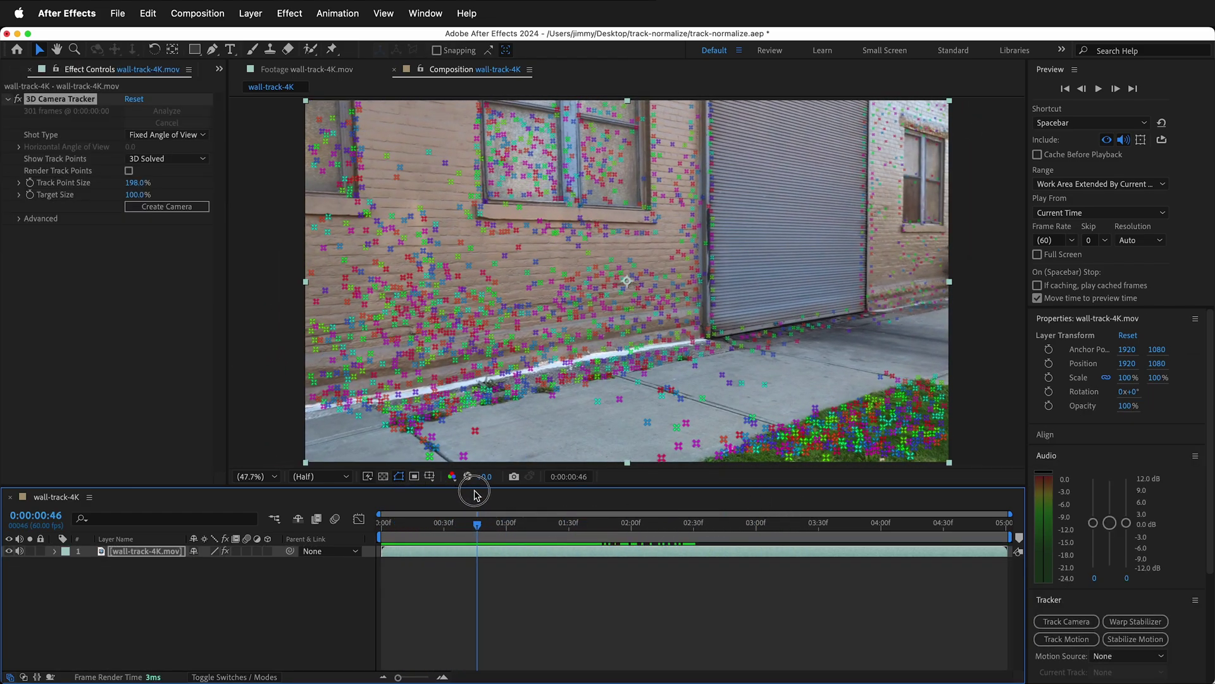
# At frame 0:00:00:55, select three track points on the pavement and curb.
pyautogui.moveTo(476, 495); pyautogui.dragTo(350, 467)
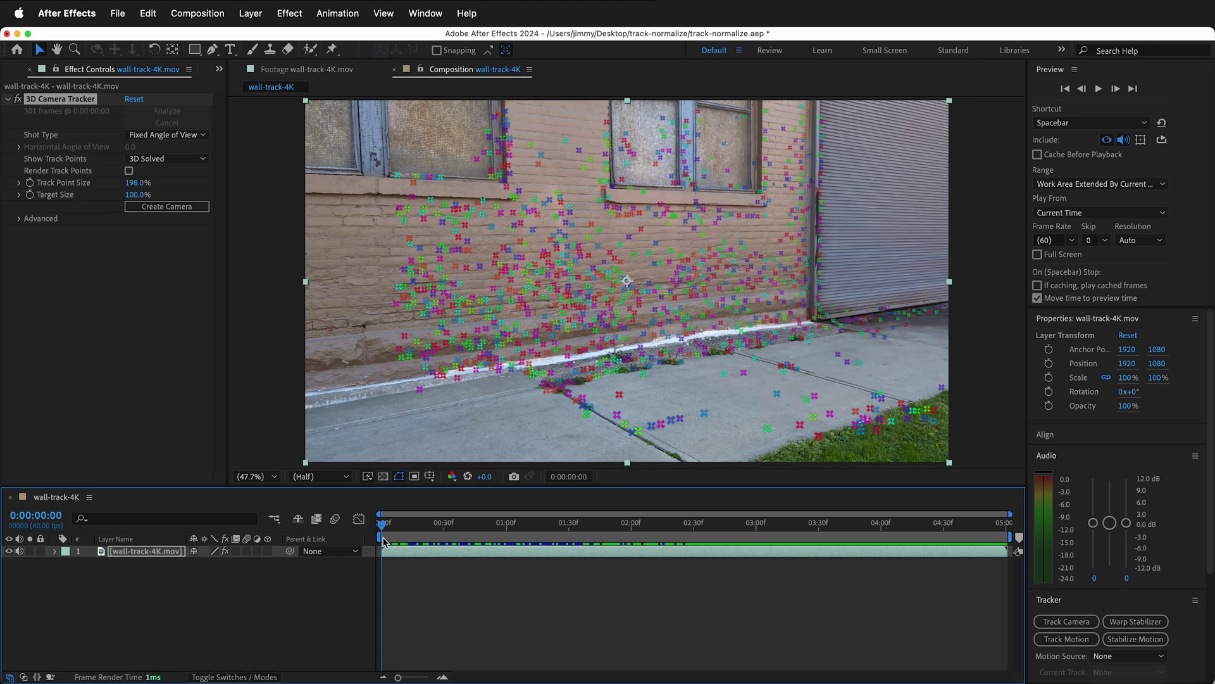
pyautogui.moveTo(383, 529); pyautogui.dragTo(497, 529)
pyautogui.click(763, 357)
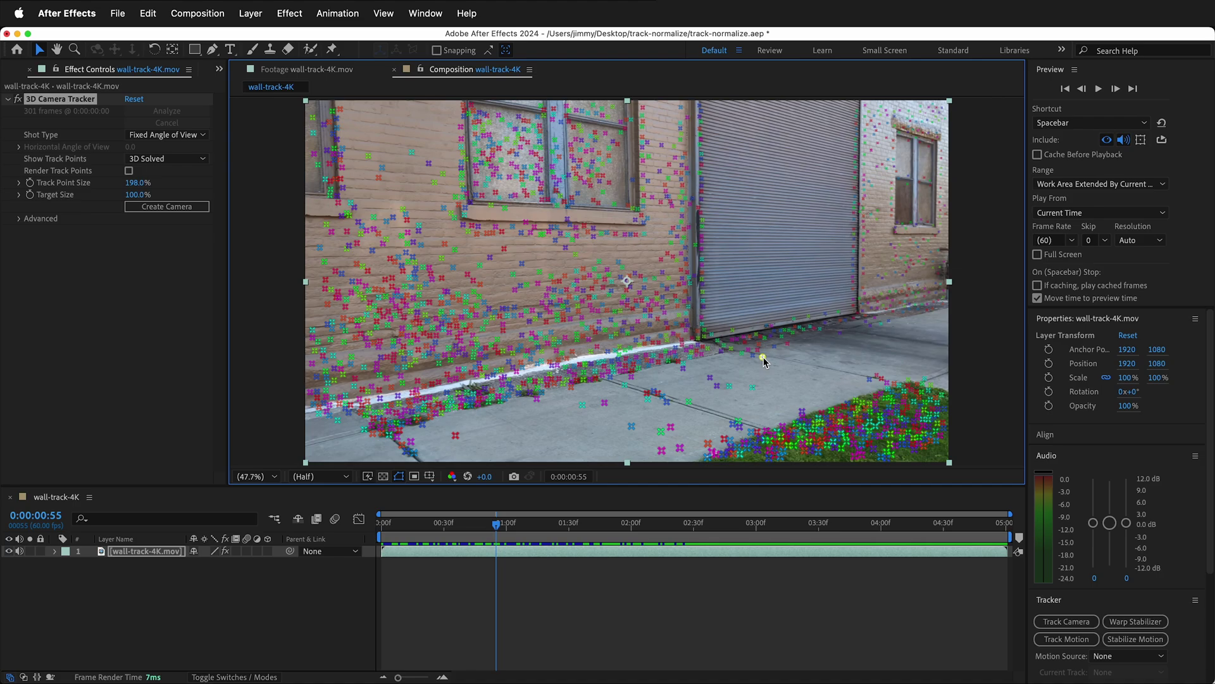
pyautogui.keyDown('shift'); pyautogui.click(802, 411); pyautogui.keyUp('shift')
pyautogui.keyDown('shift'); pyautogui.click(631, 377); pyautogui.keyUp('shift')
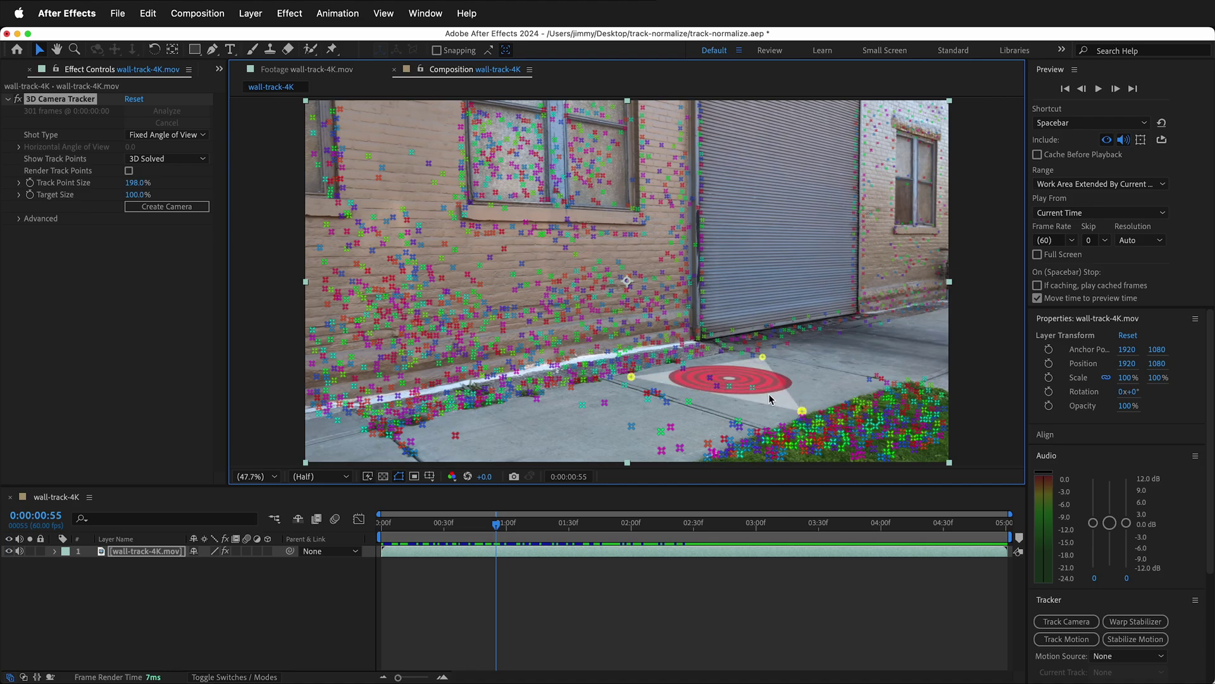
# Set the ground plane and origin there, then create a tracked solid and 3D Tracker Camera.
pyautogui.rightClick(737, 376)
pyautogui.click(759, 514)
pyautogui.rightClick(726, 379)
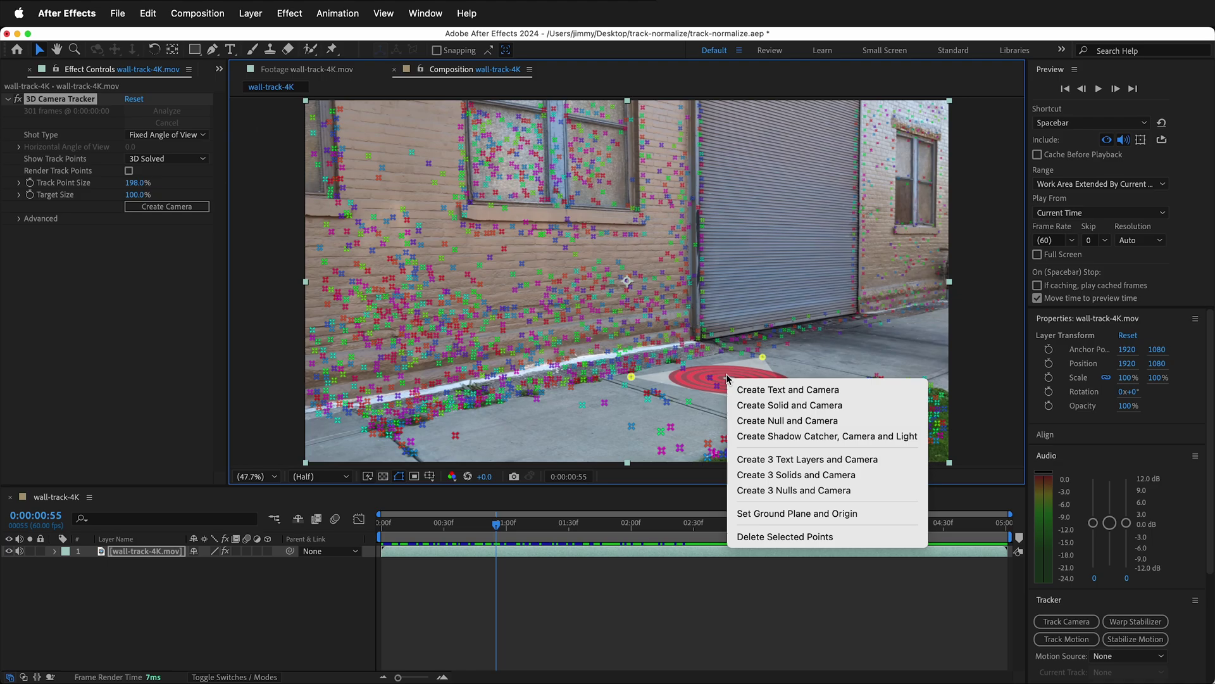
pyautogui.click(777, 406)
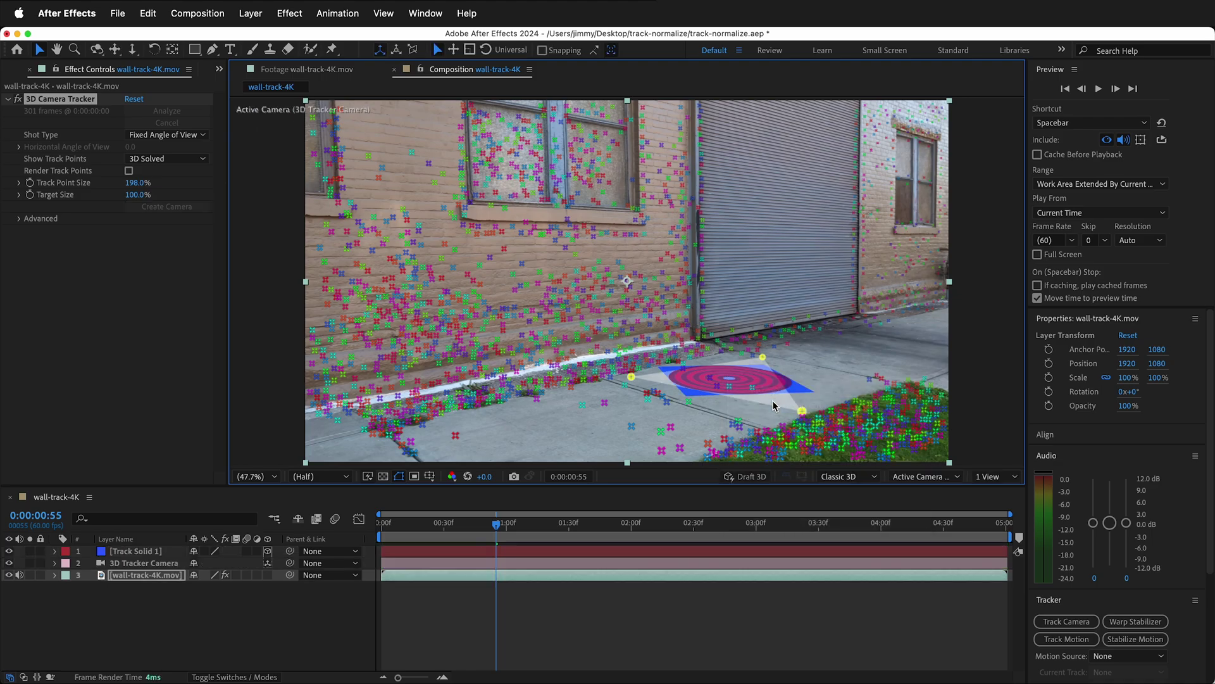
# Rename the Track Solid 1 layer to 'Ground'.
pyautogui.click(134, 550)
pyautogui.press('Return')
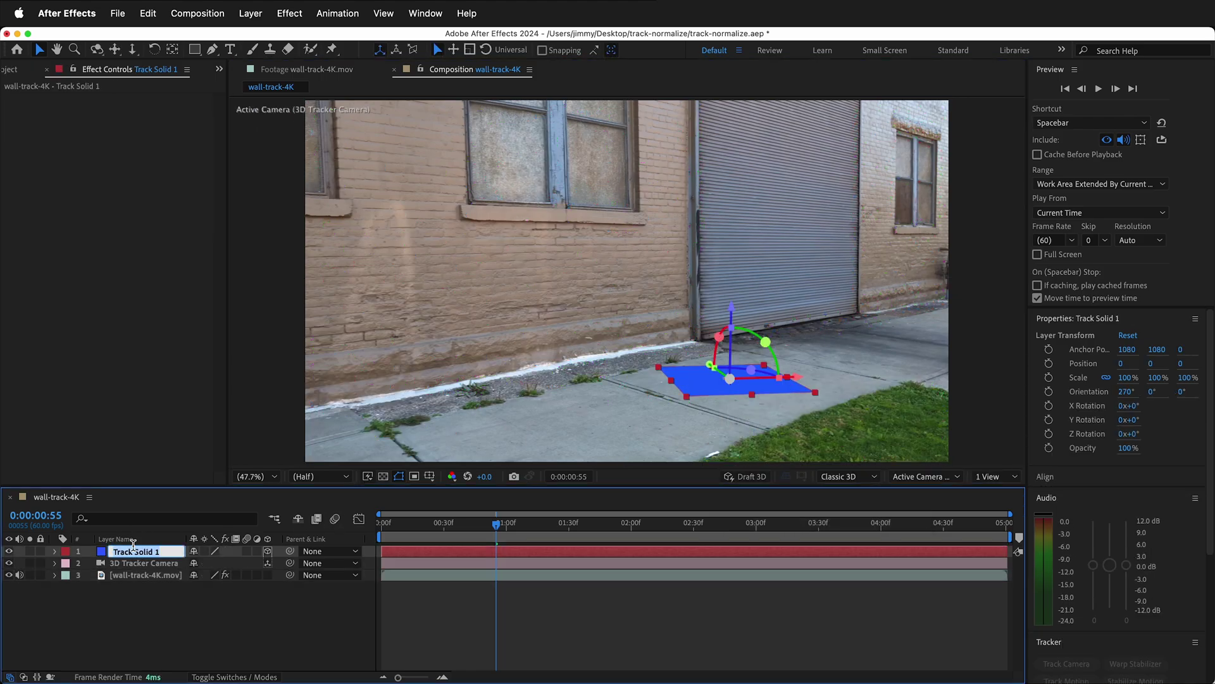
pyautogui.write('Ground')
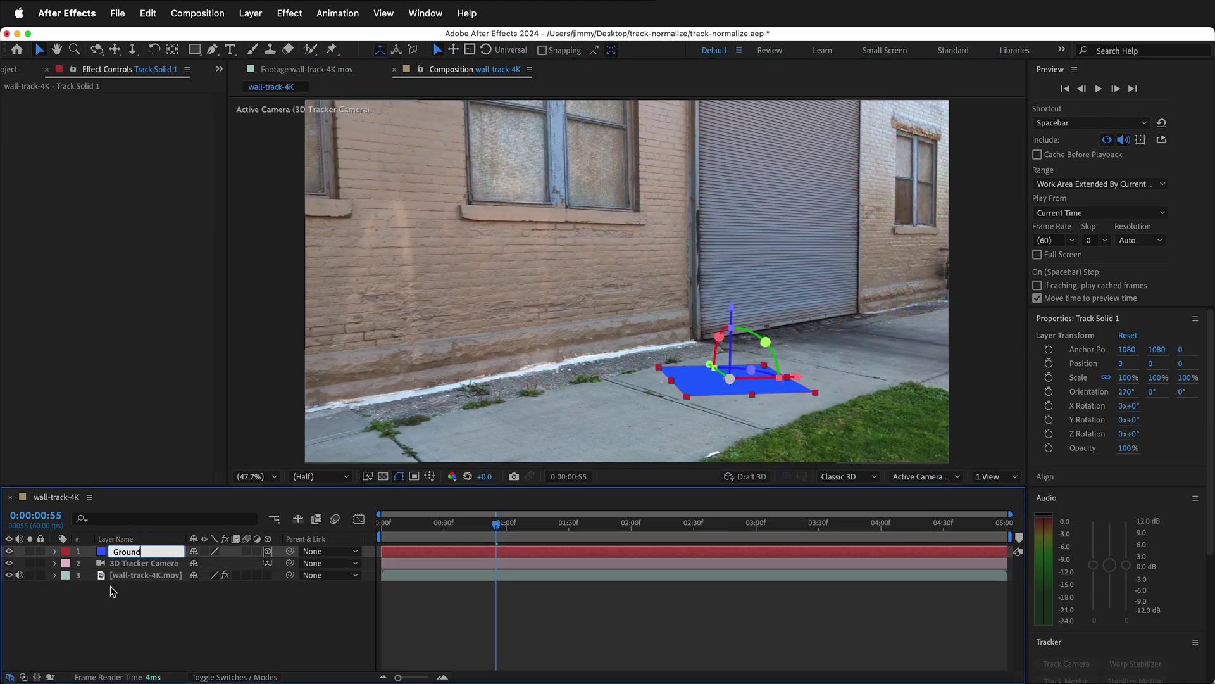
pyautogui.click(99, 609)
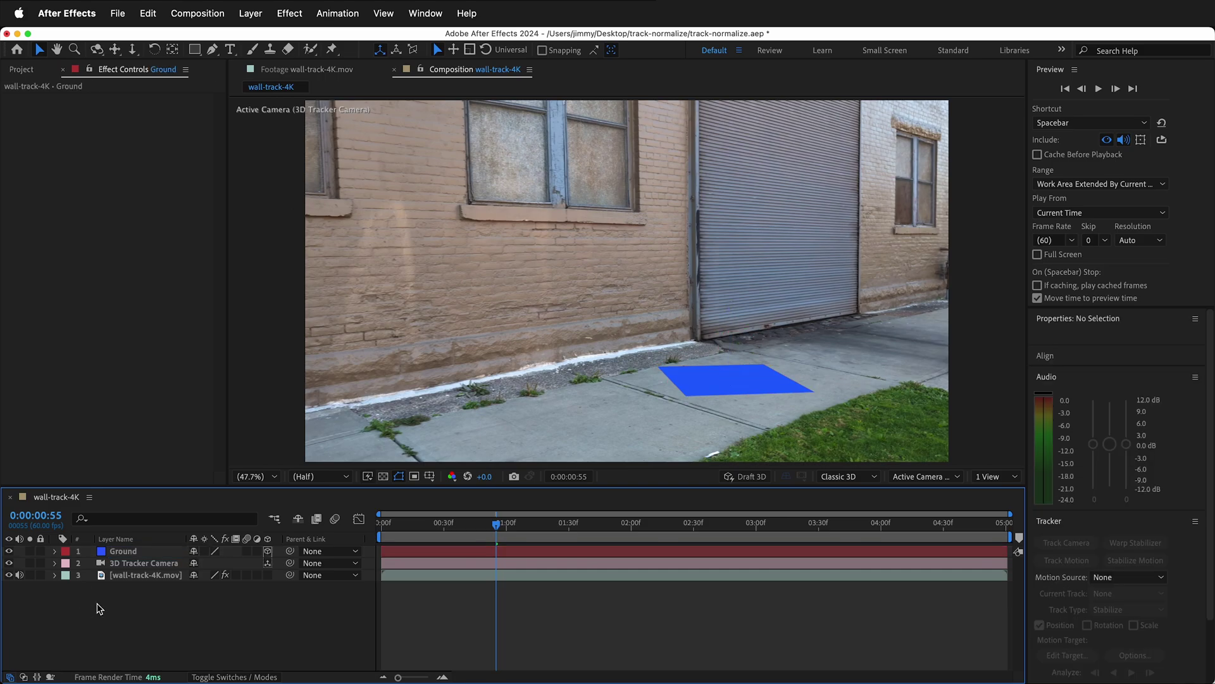
pyautogui.press('super+Down')
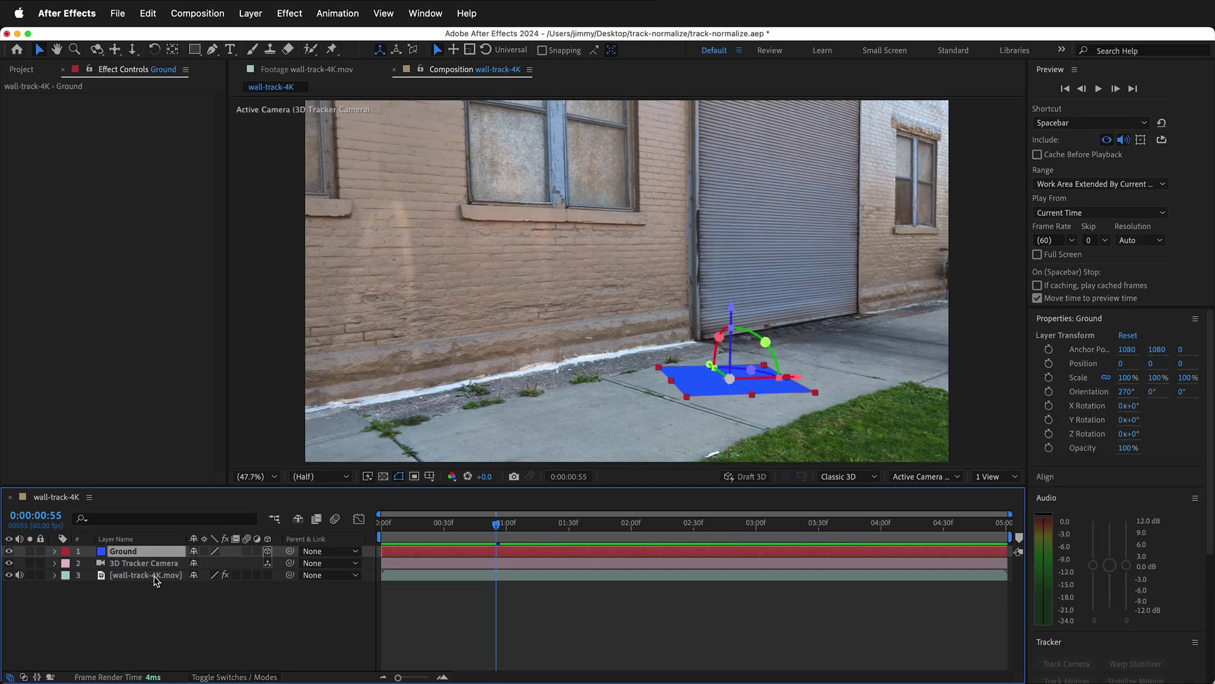
# Create tracked solids on the left wall, upper-right wall and door from wall-track-4K.mov's track points.
pyautogui.click(155, 577)
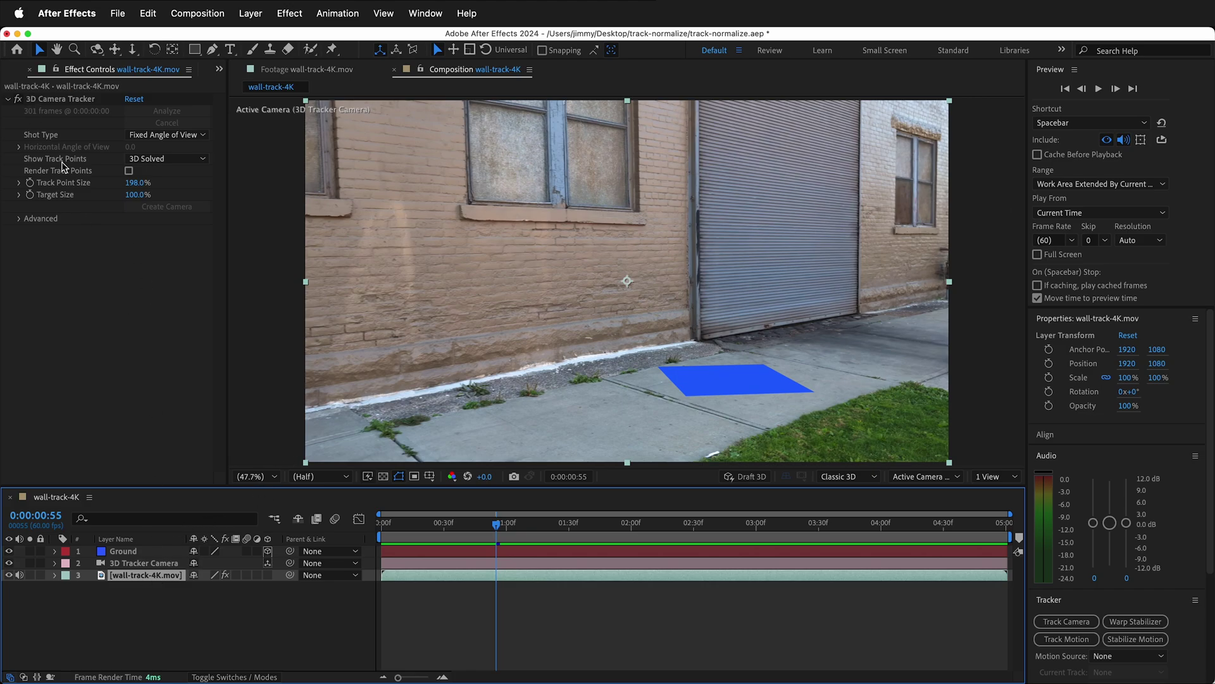
pyautogui.click(45, 99)
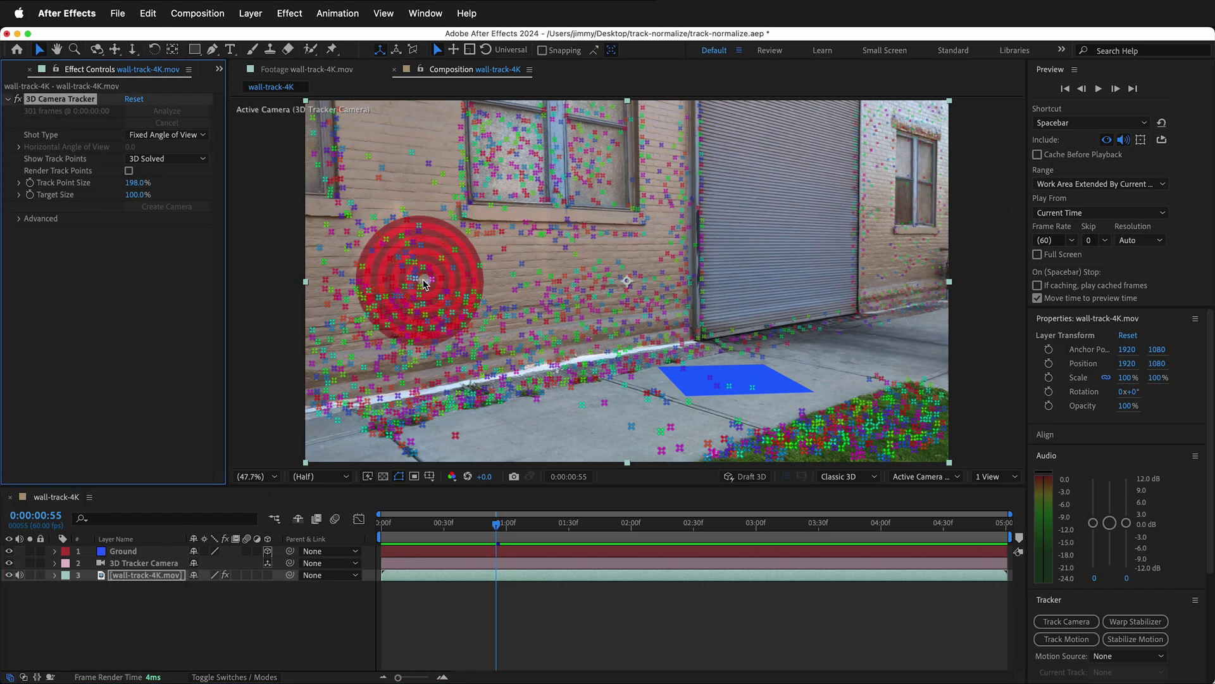
pyautogui.rightClick(422, 281)
pyautogui.click(447, 312)
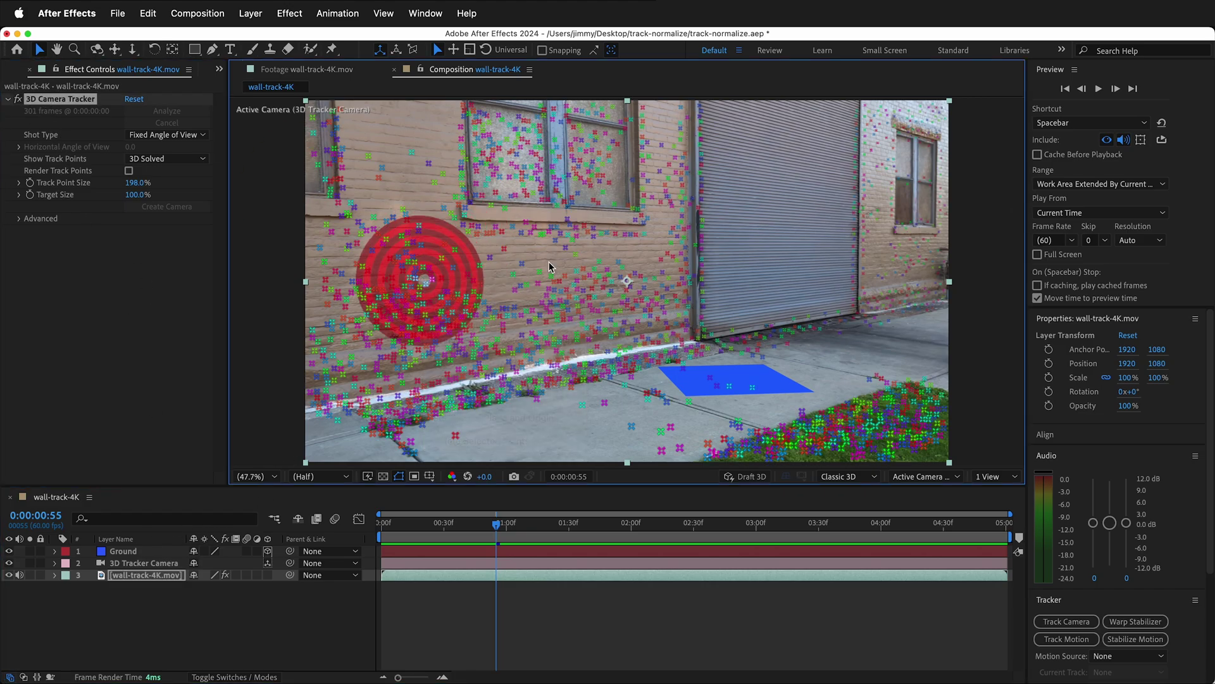
pyautogui.rightClick(881, 152)
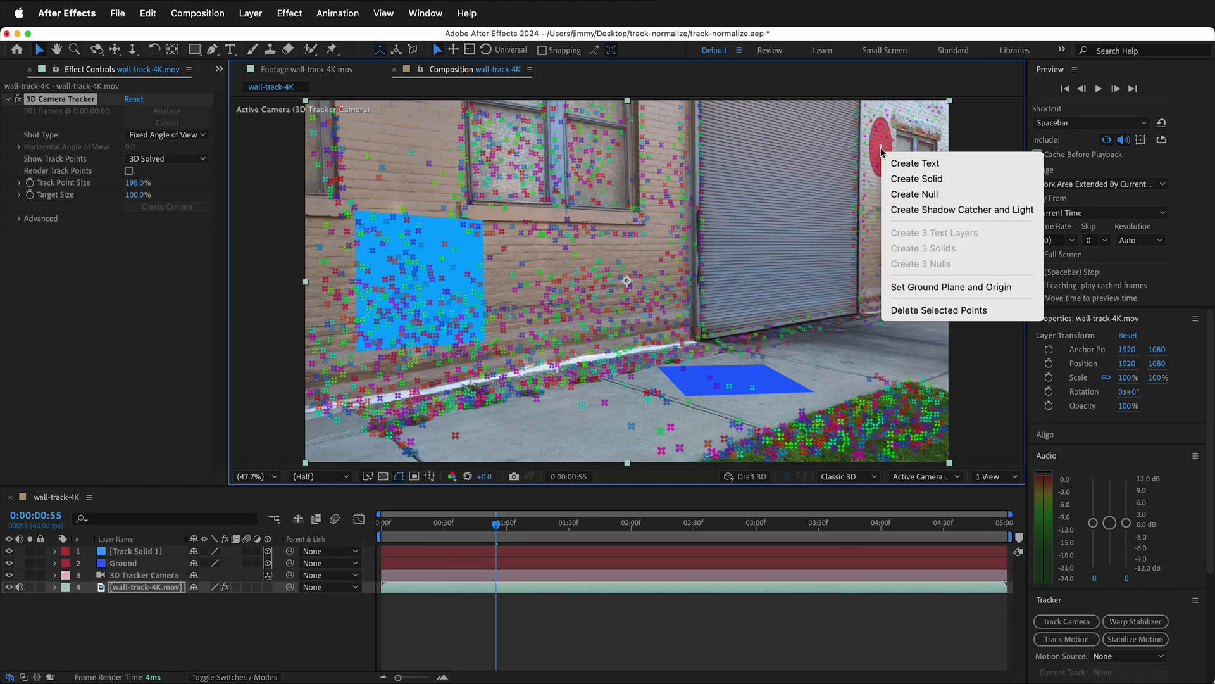
pyautogui.click(917, 178)
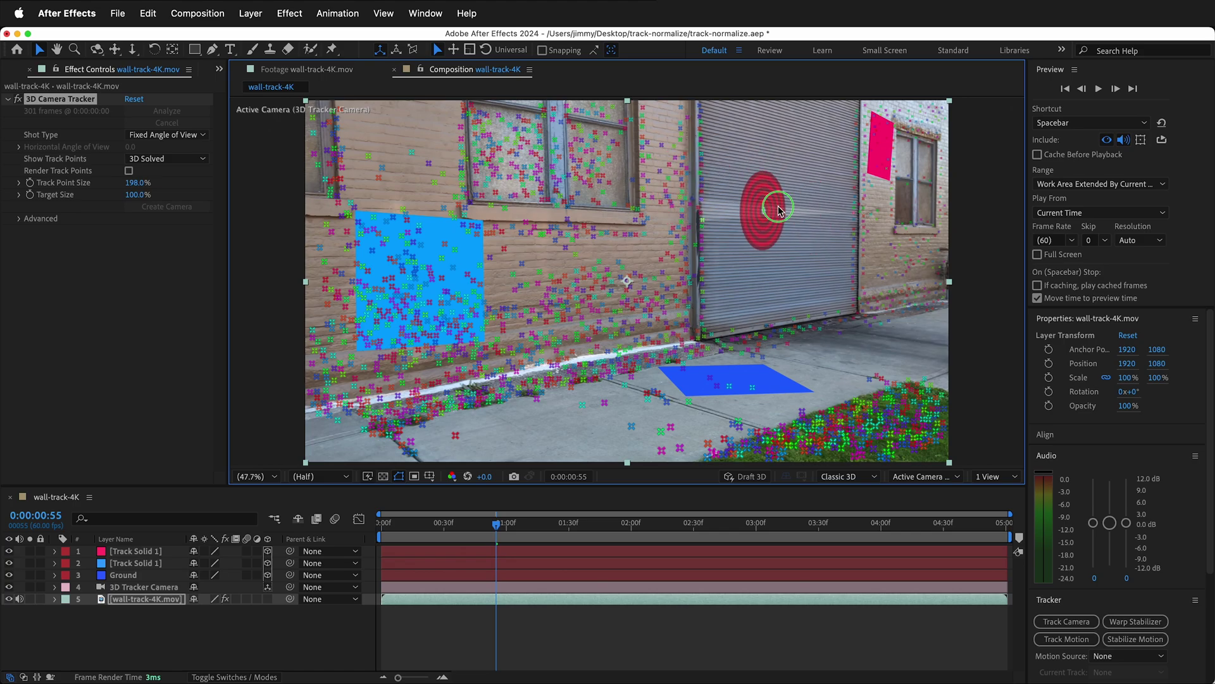
pyautogui.rightClick(779, 211)
pyautogui.click(816, 236)
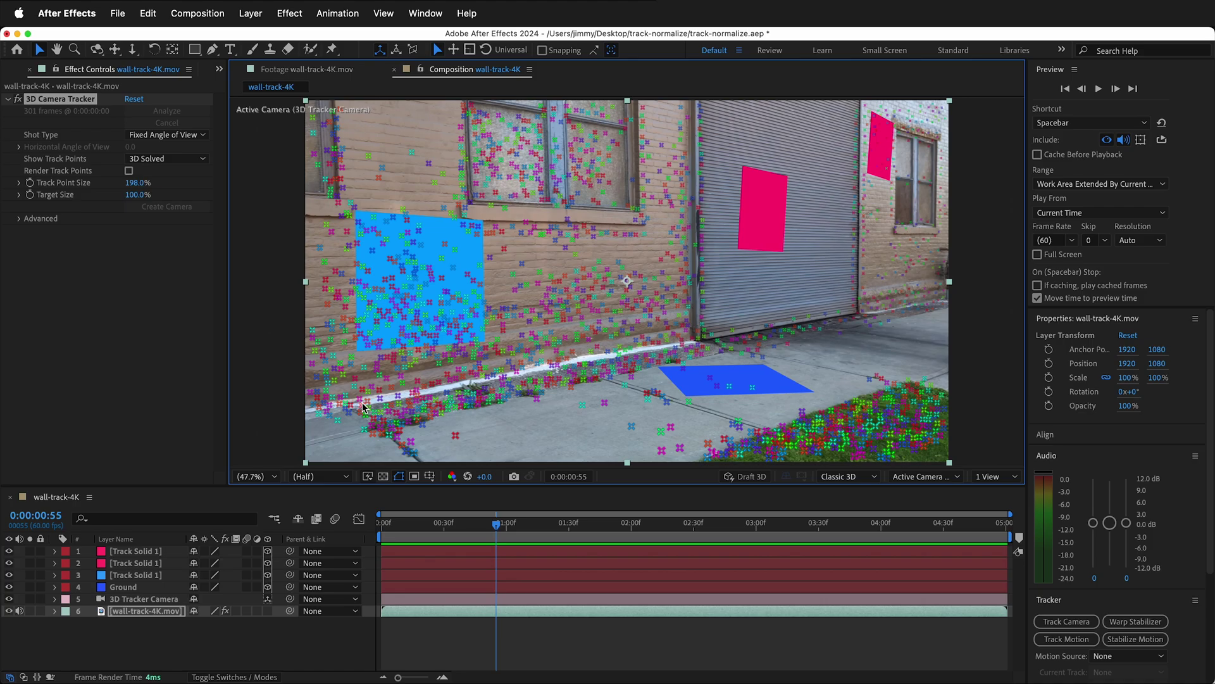
pyautogui.click(118, 7)
pyautogui.moveTo(140, 434)
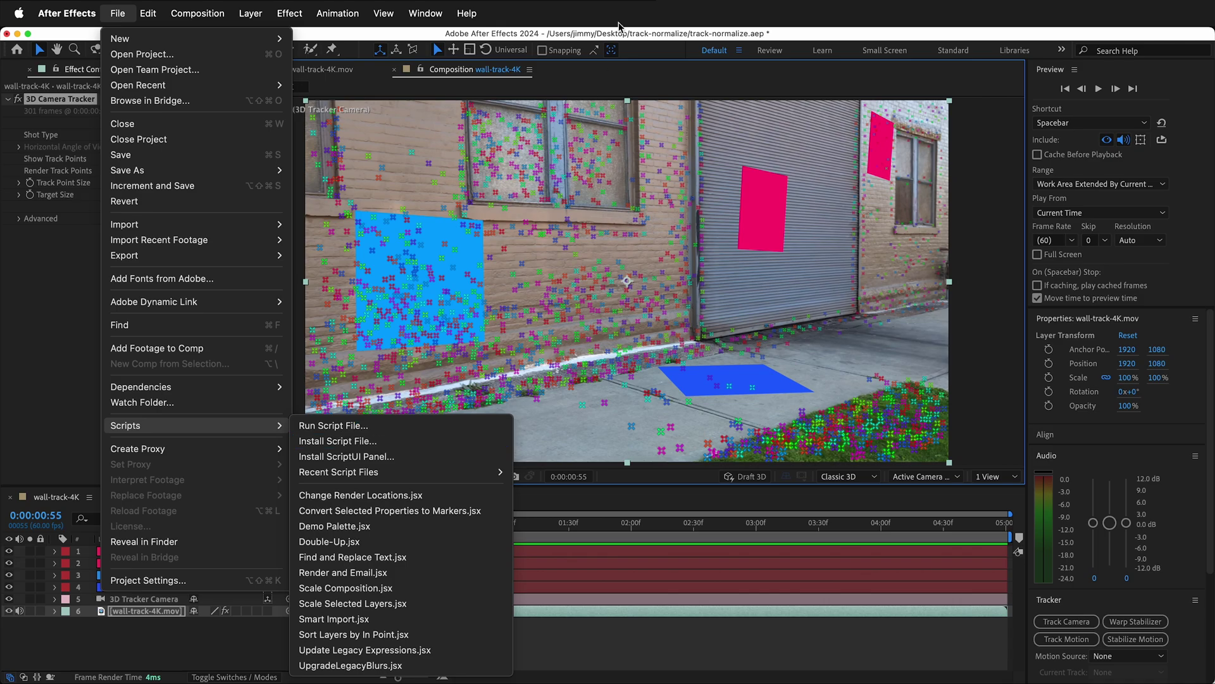
pyautogui.click(426, 9)
pyautogui.click(427, 7)
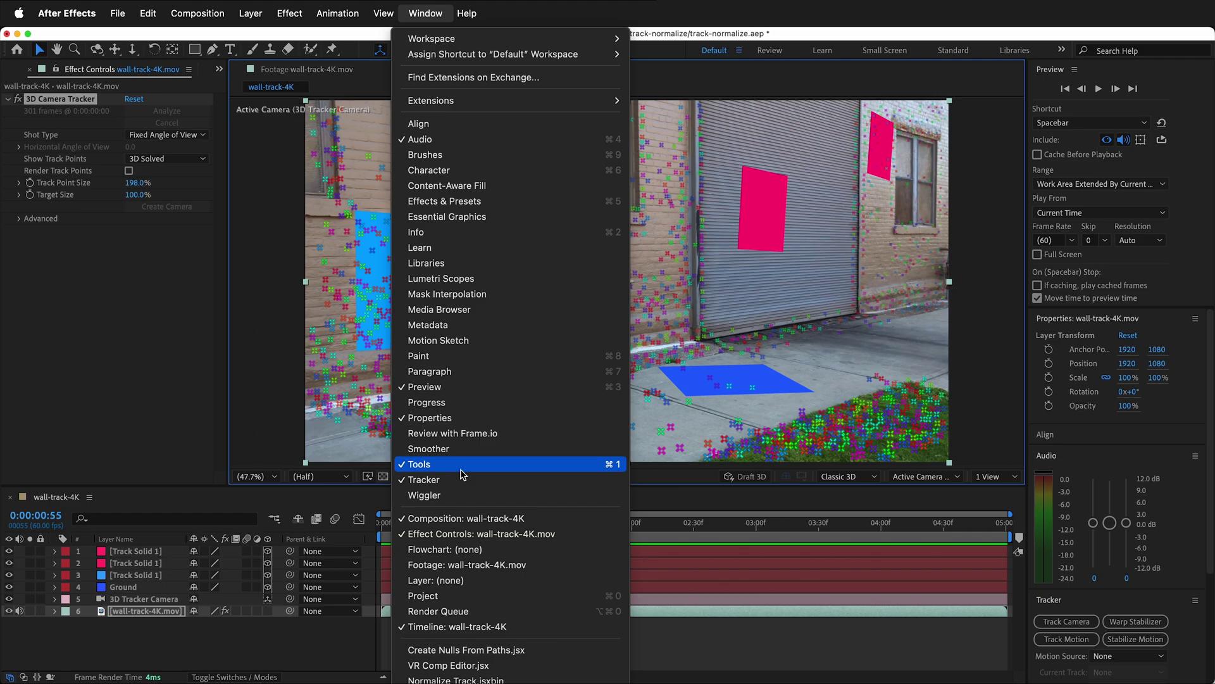
pyautogui.click(441, 680)
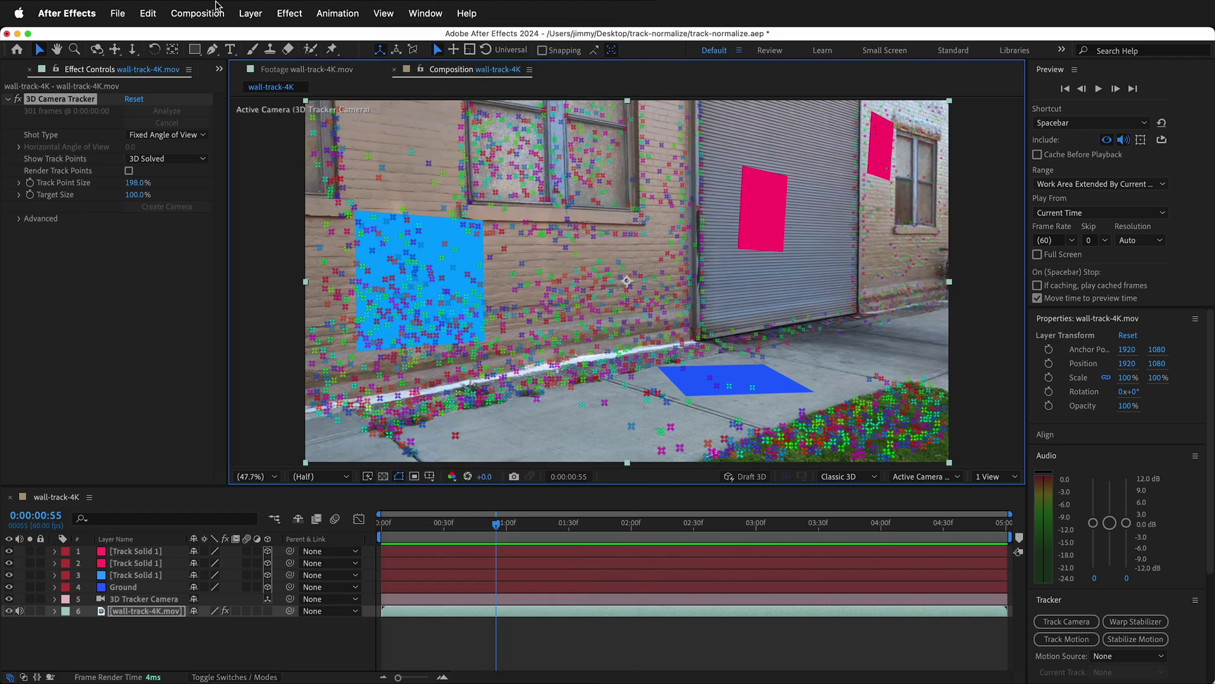
# Run the Normalize Track.jsxbin script via File > Scripts > Run Script File.
pyautogui.click(118, 12)
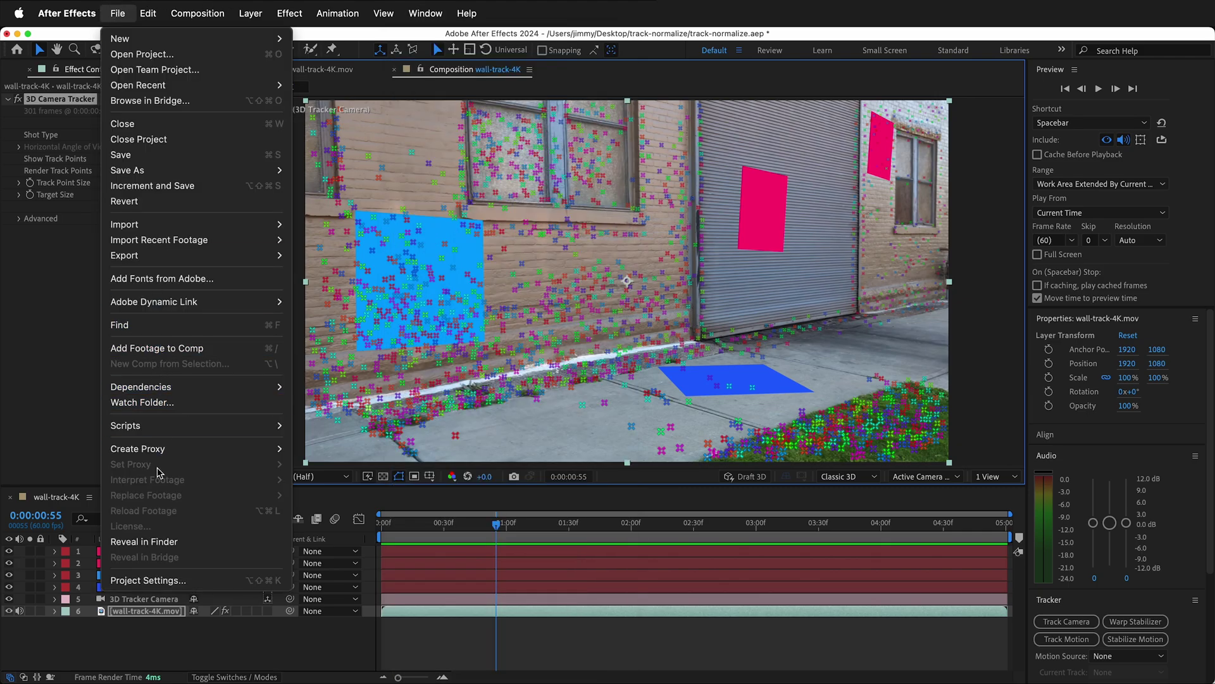
pyautogui.click(317, 424)
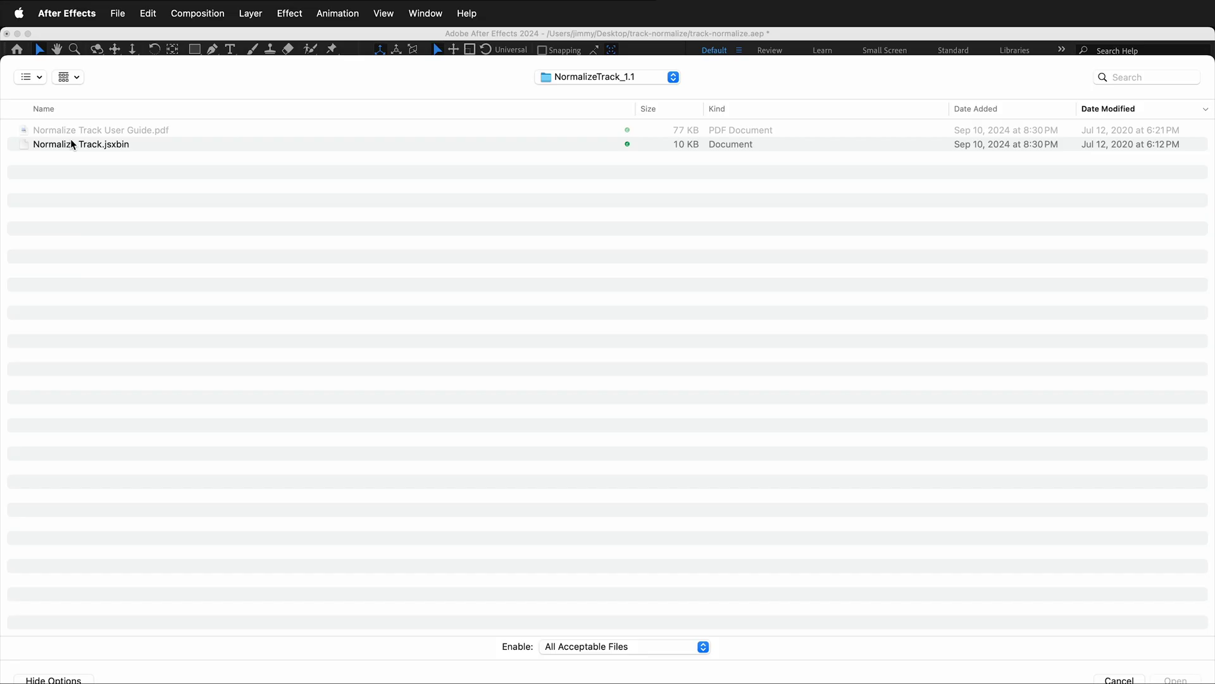
pyautogui.click(70, 145)
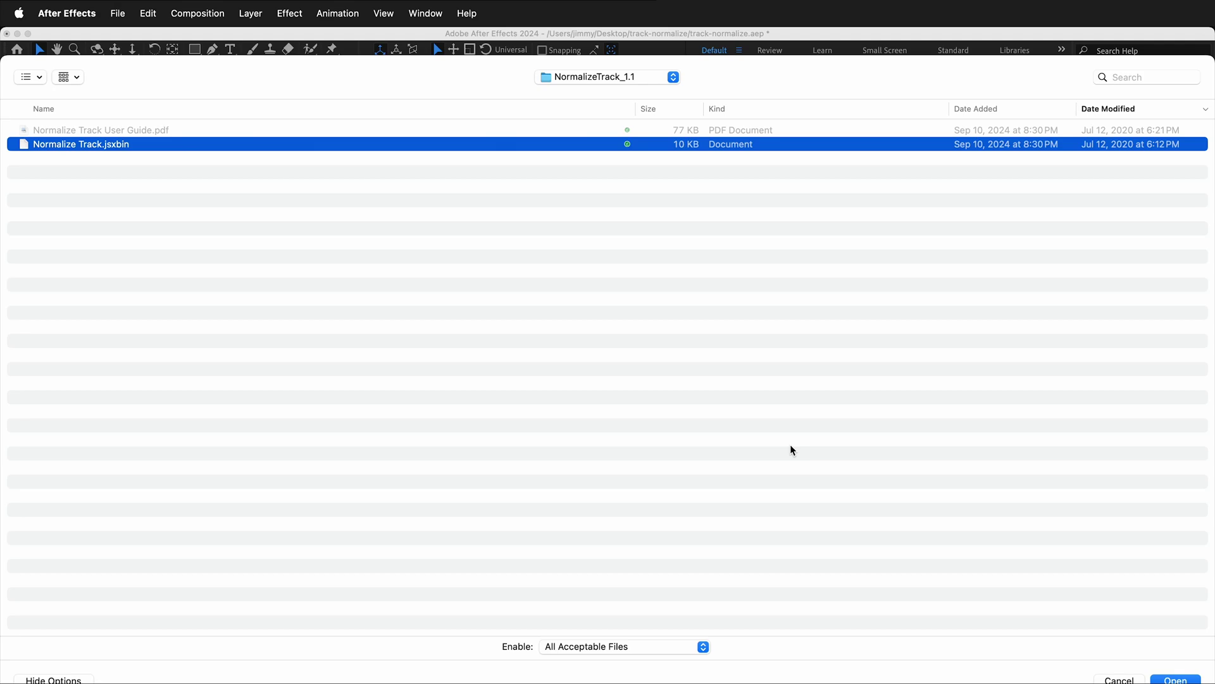
pyautogui.click(1175, 678)
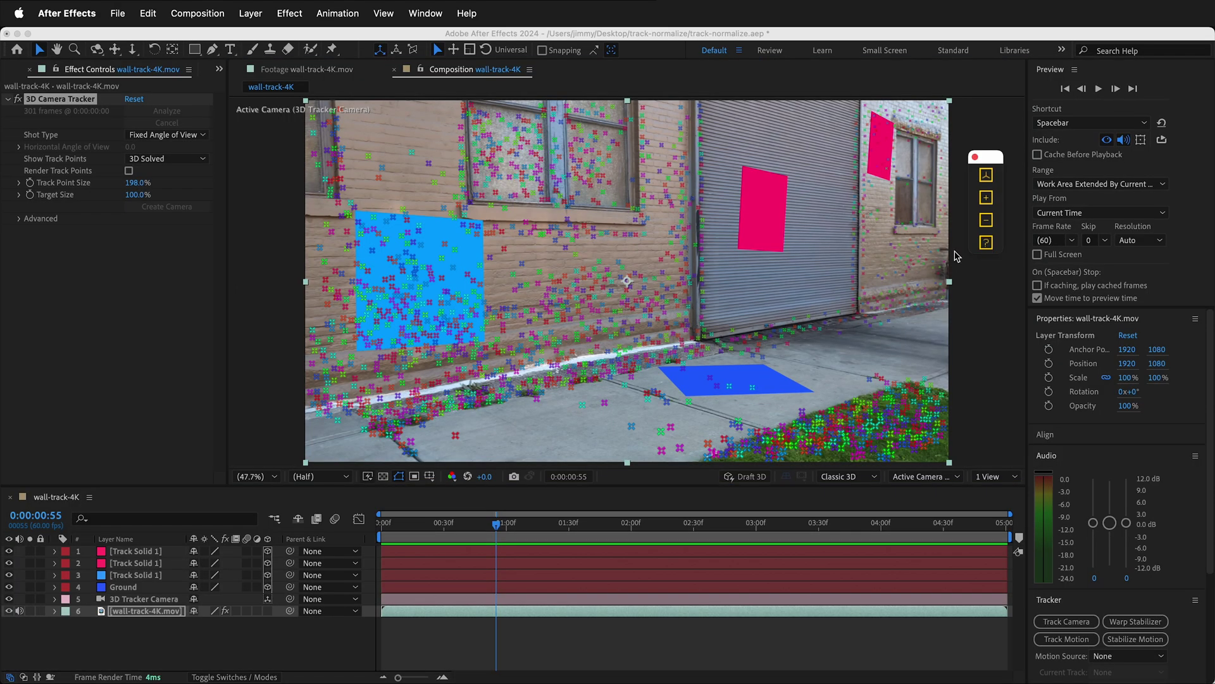
pyautogui.click(986, 180)
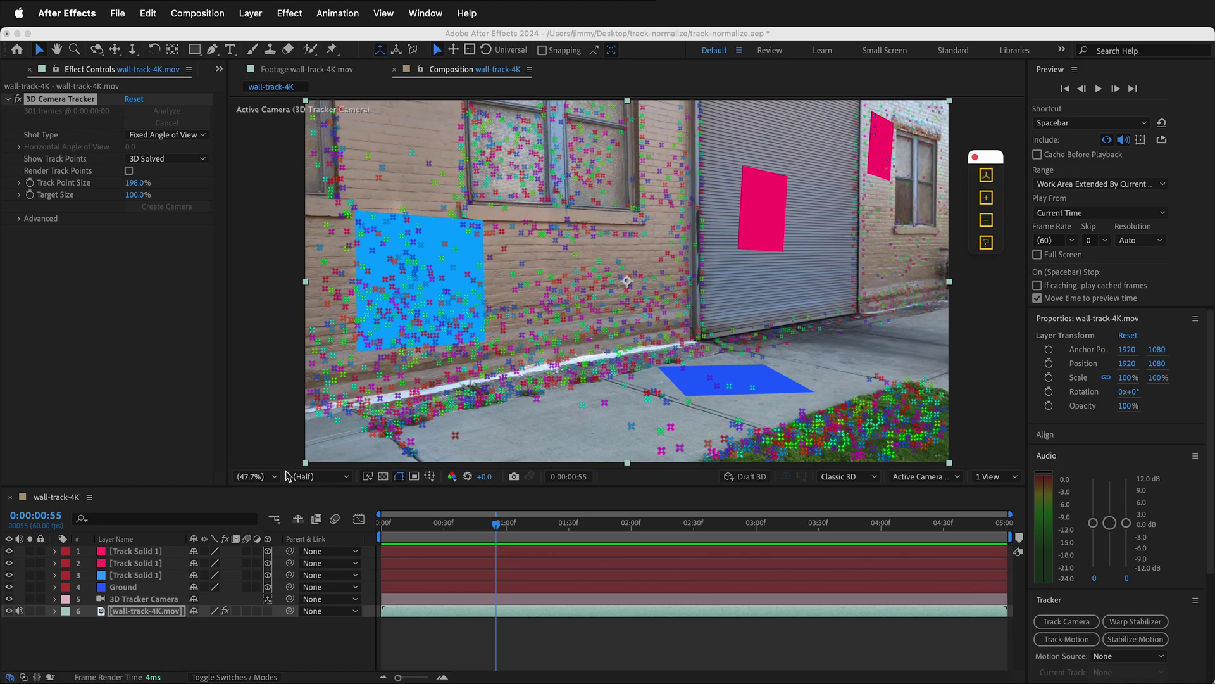
# Rotate the Ground plane to a Z orientation of 331.7° to match the sidewalk.
pyautogui.click(166, 588)
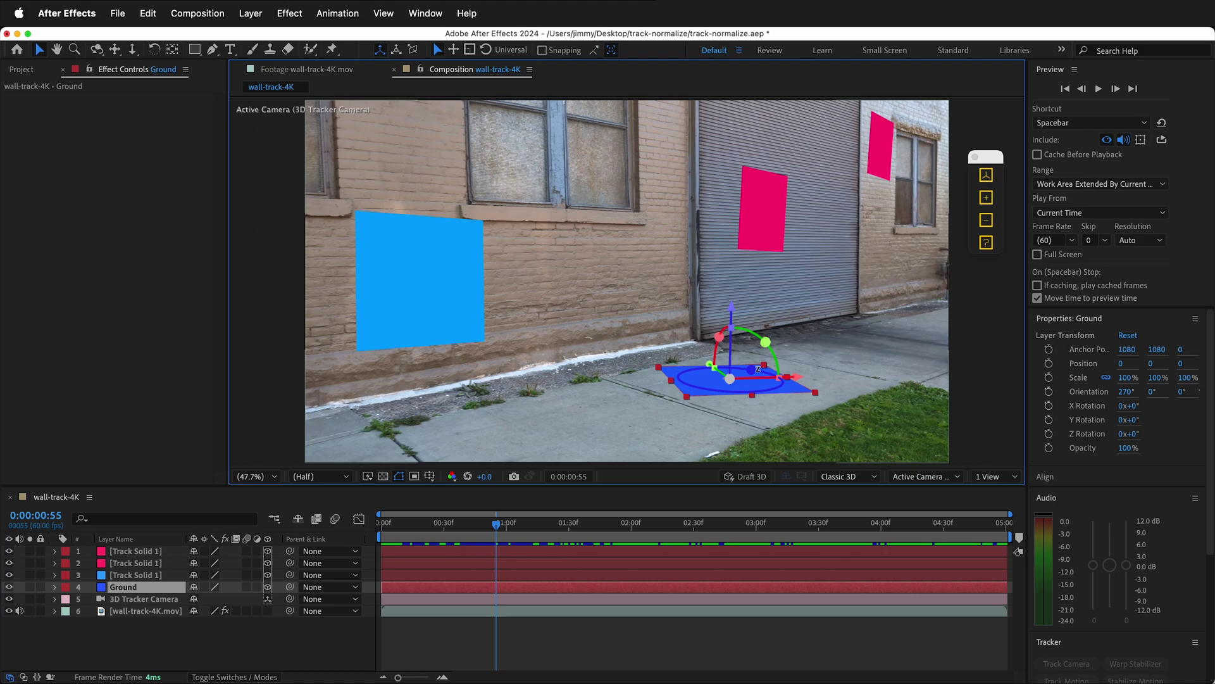
pyautogui.moveTo(756, 368); pyautogui.dragTo(727, 360)
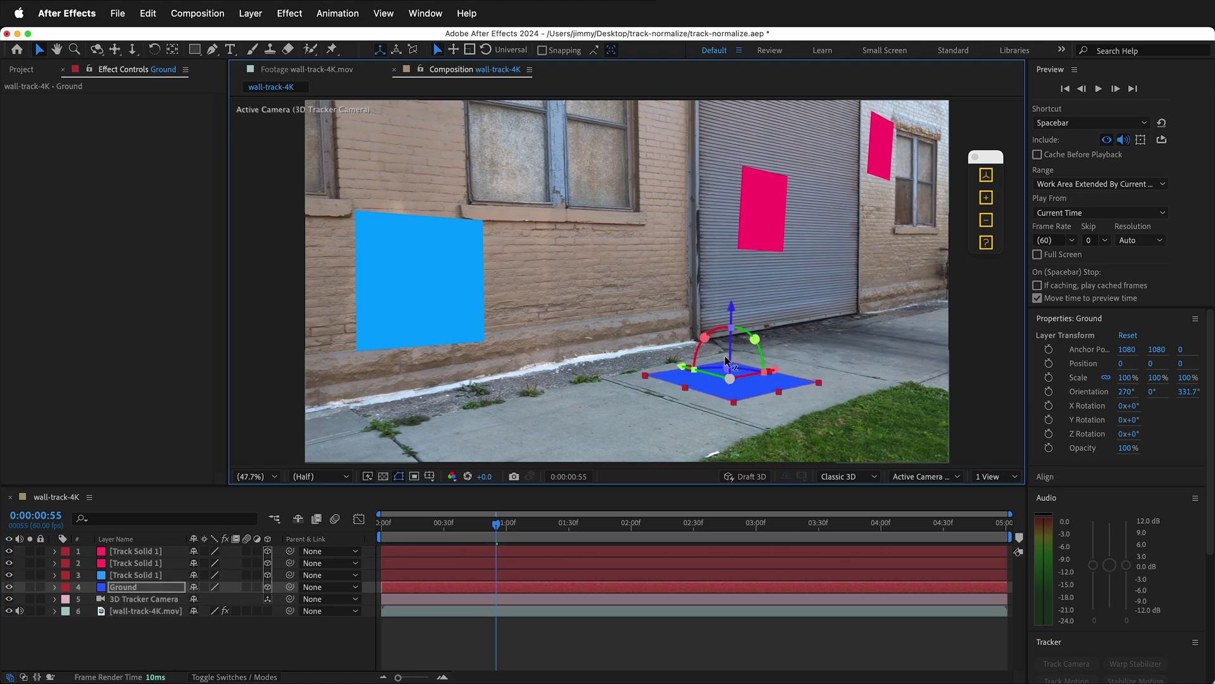
# Select the 3D Tracker Camera and the four solids, Ground last, and run Normalize Track.
pyautogui.click(155, 599)
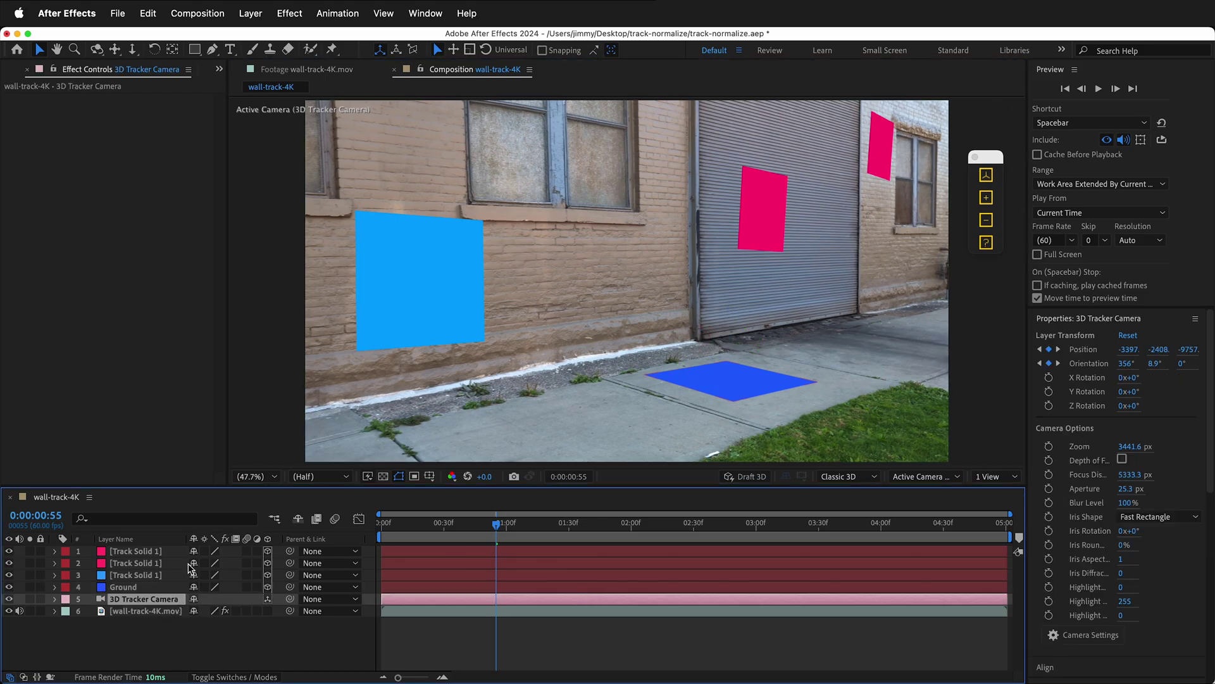
pyautogui.keyDown('shift'); pyautogui.click(150, 554); pyautogui.keyUp('shift')
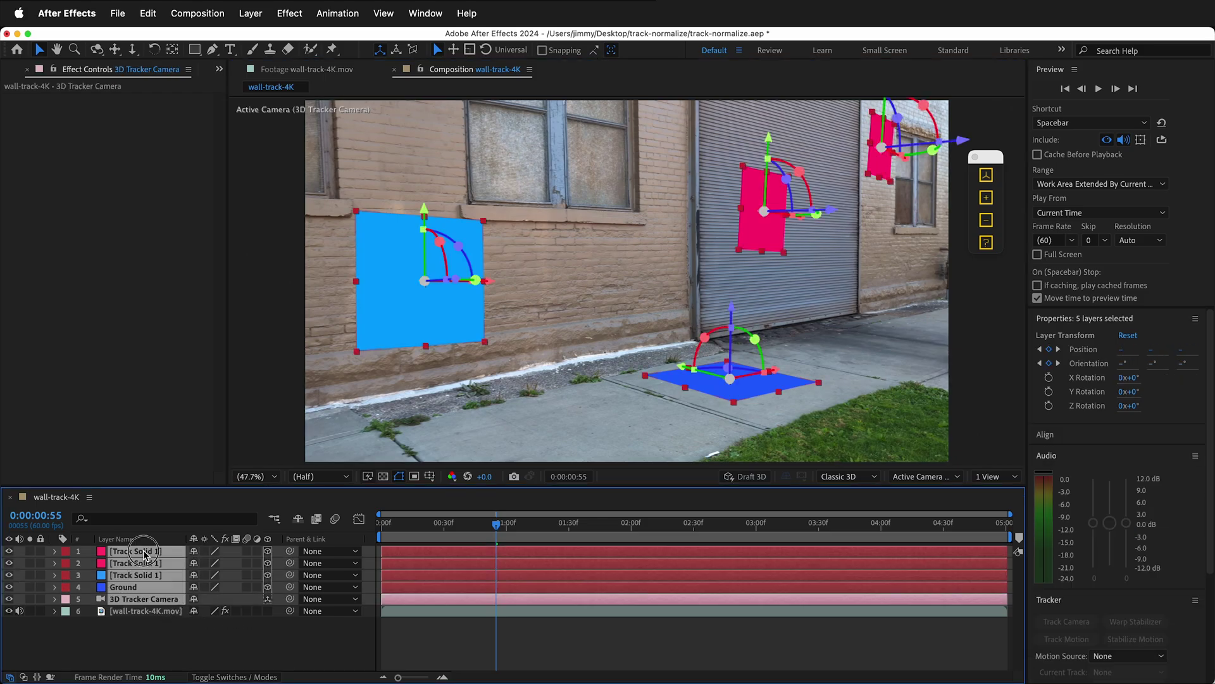
pyautogui.click(986, 175)
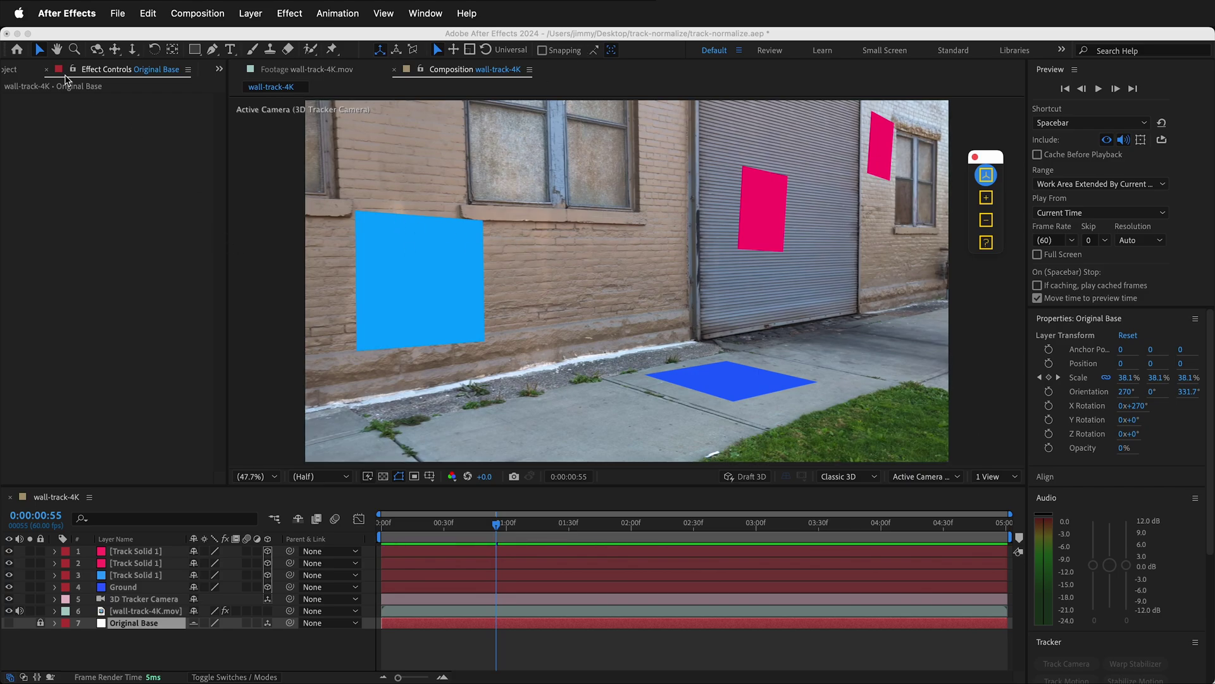
# Add Explosion Fireball Massive.mov from the Project panel to the comp as a 3D layer.
pyautogui.click(14, 71)
pyautogui.moveTo(83, 196); pyautogui.dragTo(161, 605)
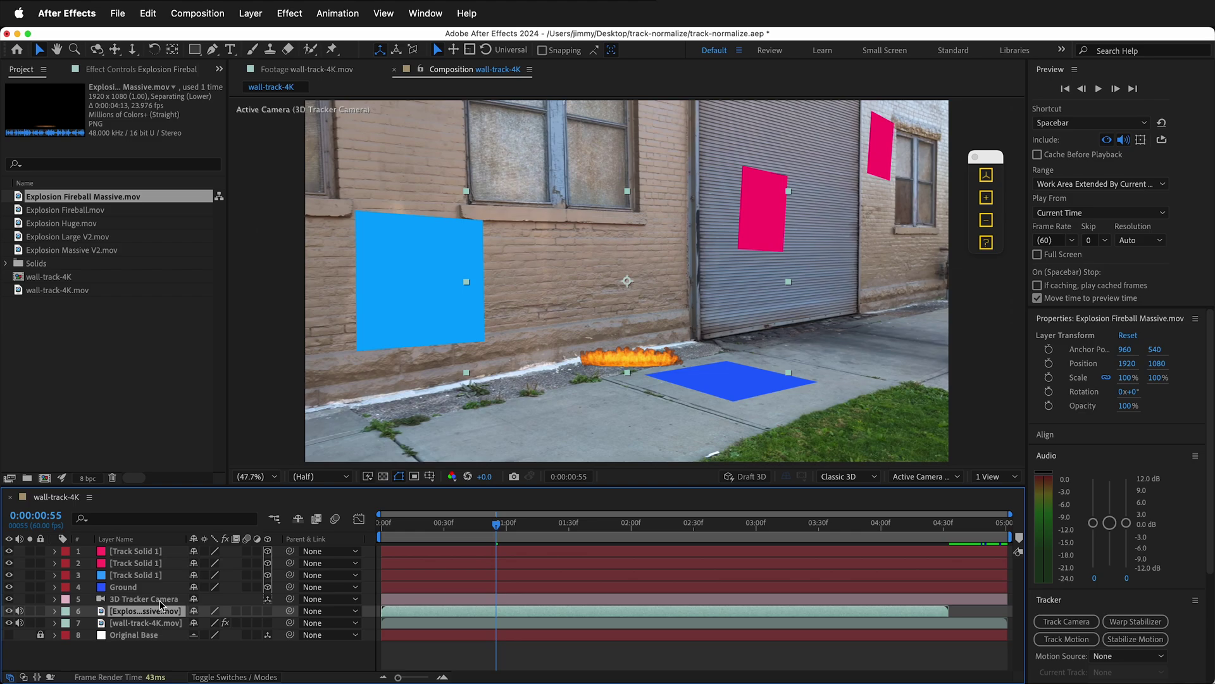
pyautogui.click(267, 611)
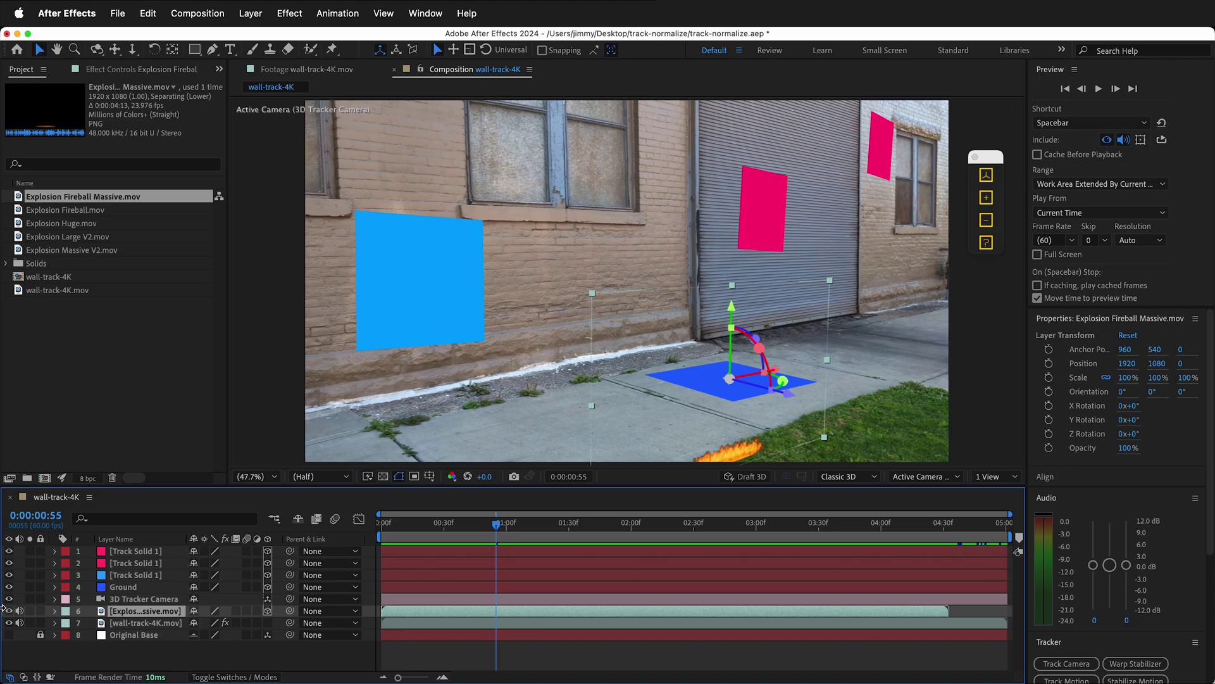
# Set the fireball layer's Anchor Point to 960, 1080, 0.
pyautogui.click(55, 611)
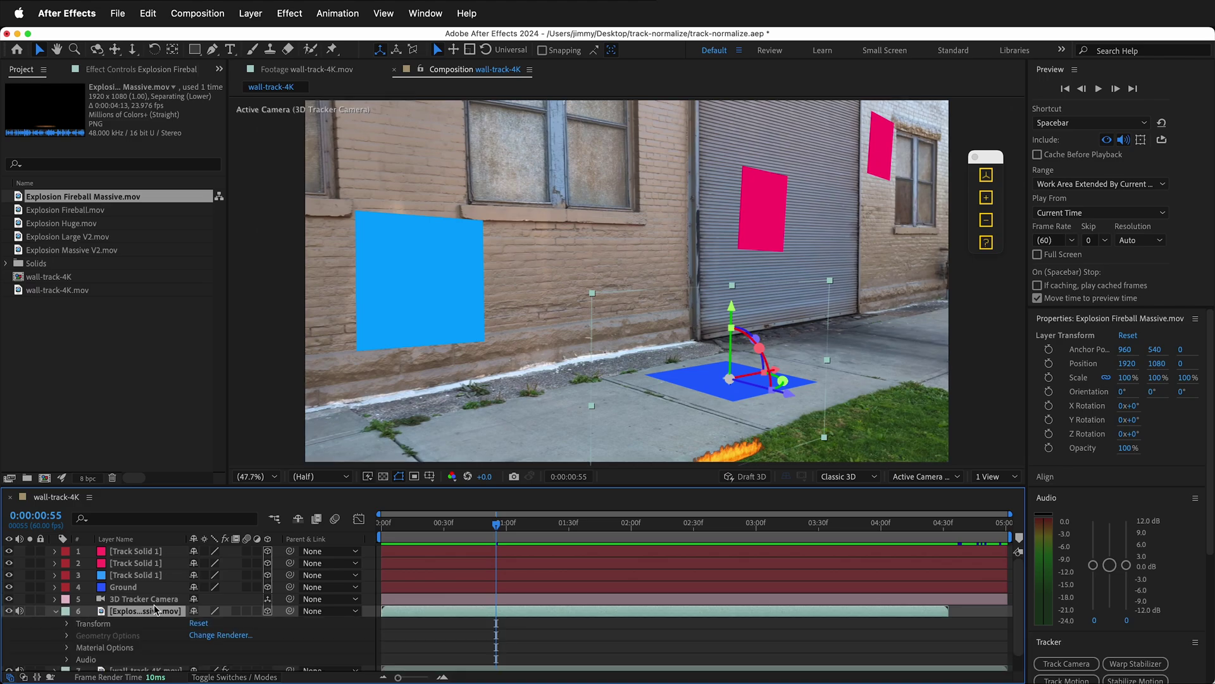
pyautogui.click(65, 623)
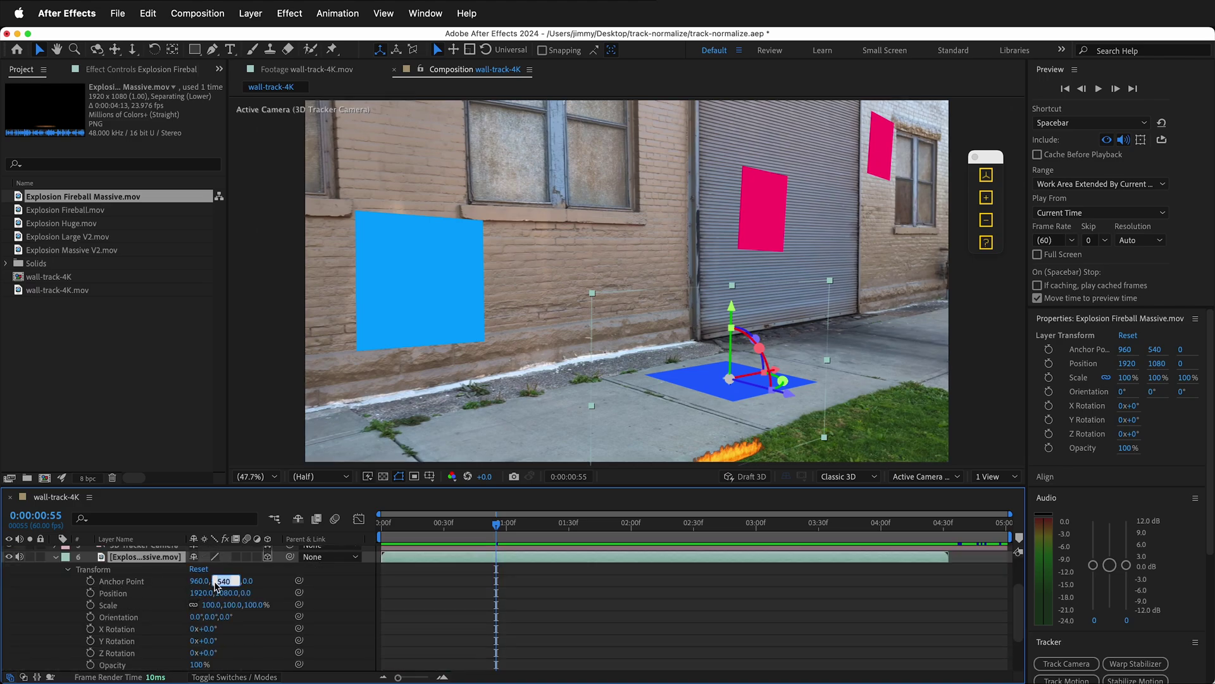
pyautogui.write('80')
pyautogui.press('Return')
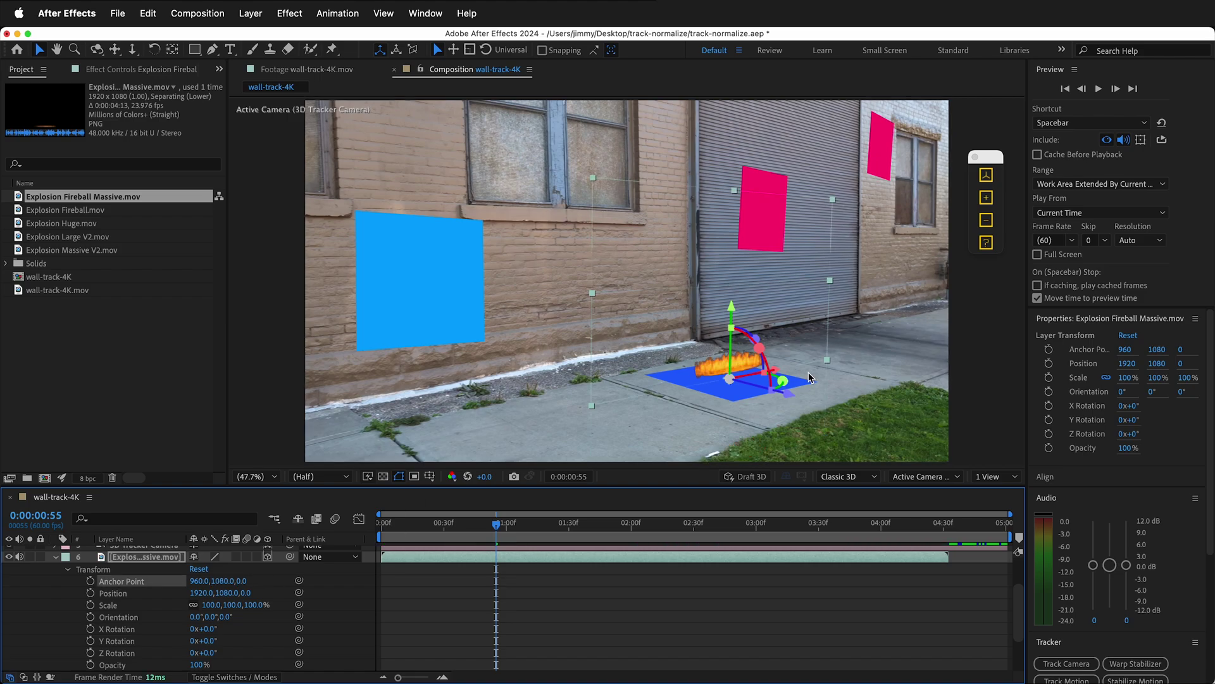